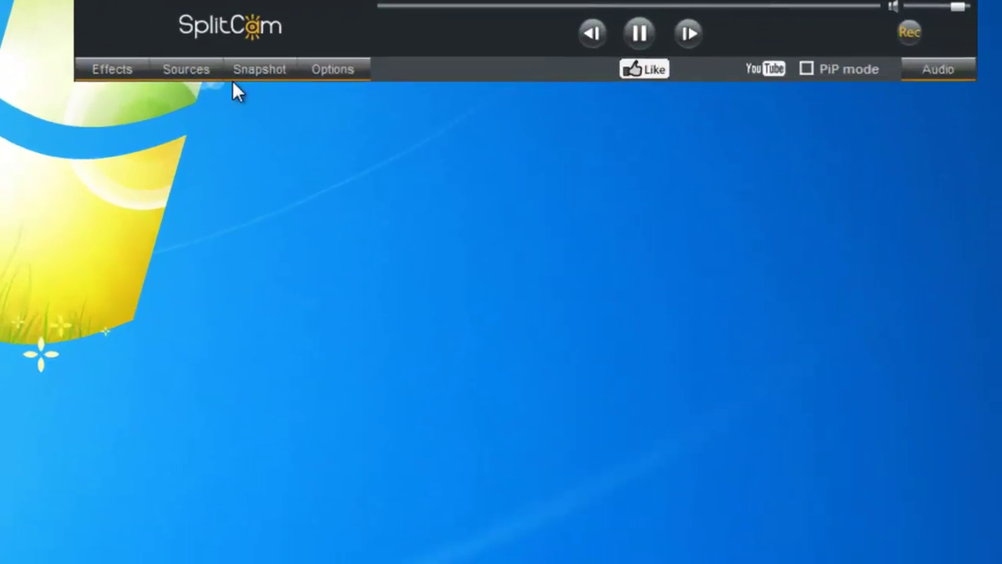
# Make the desktop the video source, captured in Partial Screen mode instead of Full Screen.
pyautogui.click(187, 68)
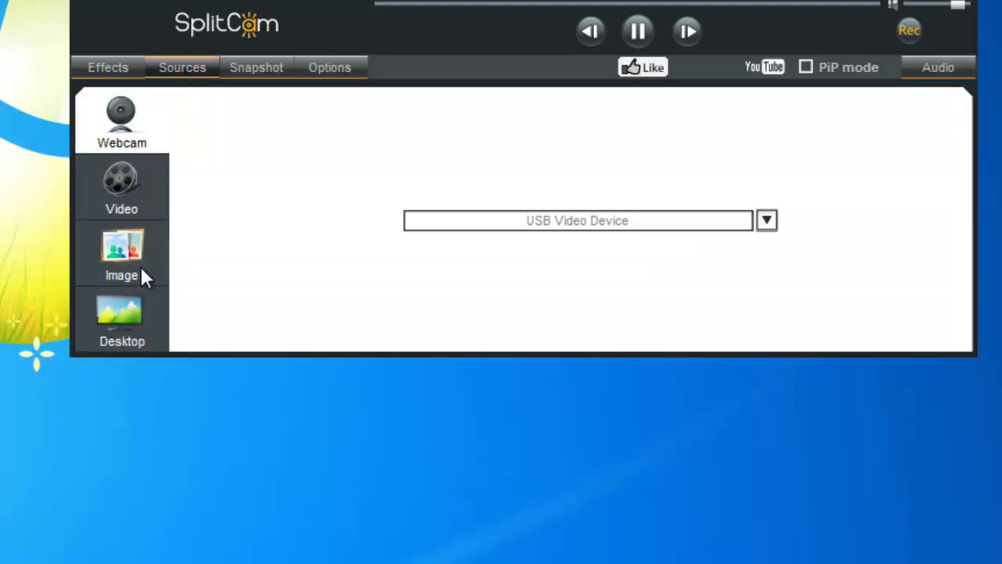
pyautogui.click(132, 316)
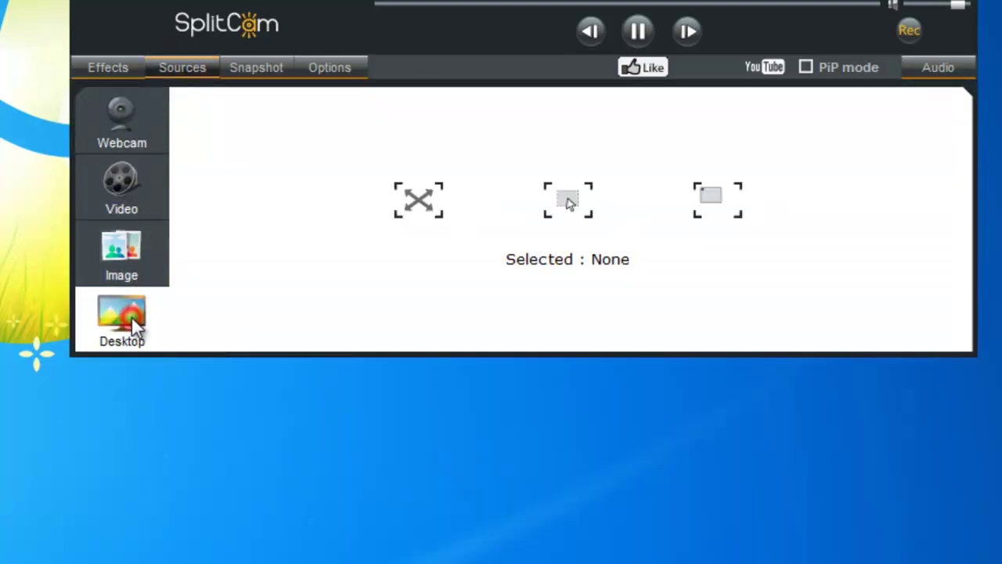
pyautogui.click(416, 202)
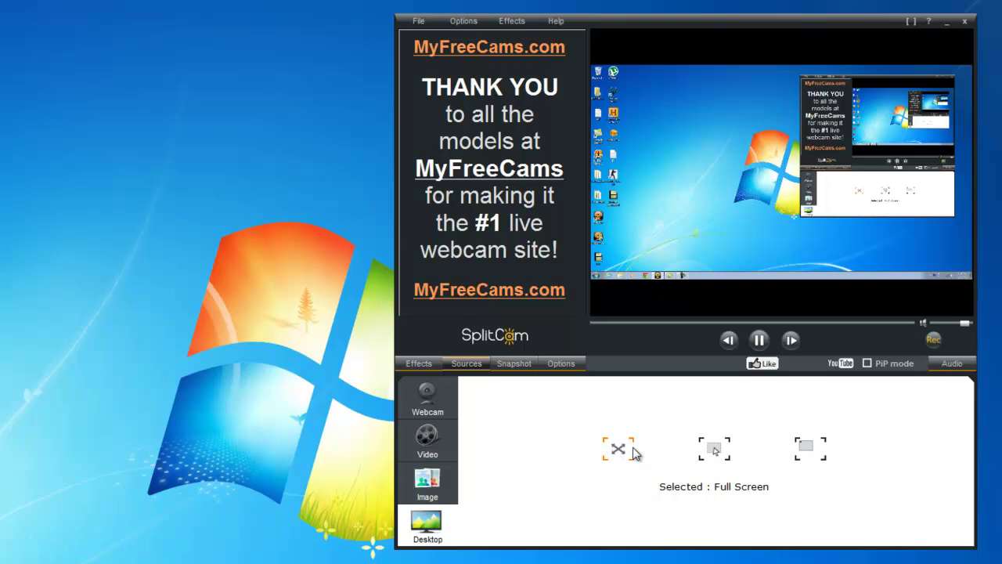
pyautogui.click(712, 449)
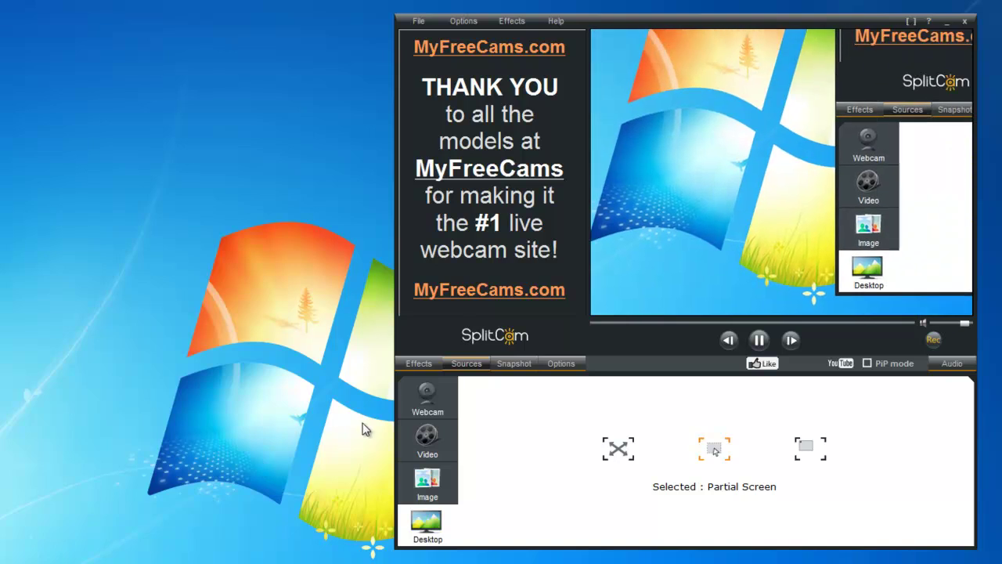
# Switch to Selected Screen Rectangle, then enlarge the capture rectangle and move it off the top-left corner.
pyautogui.click(818, 456)
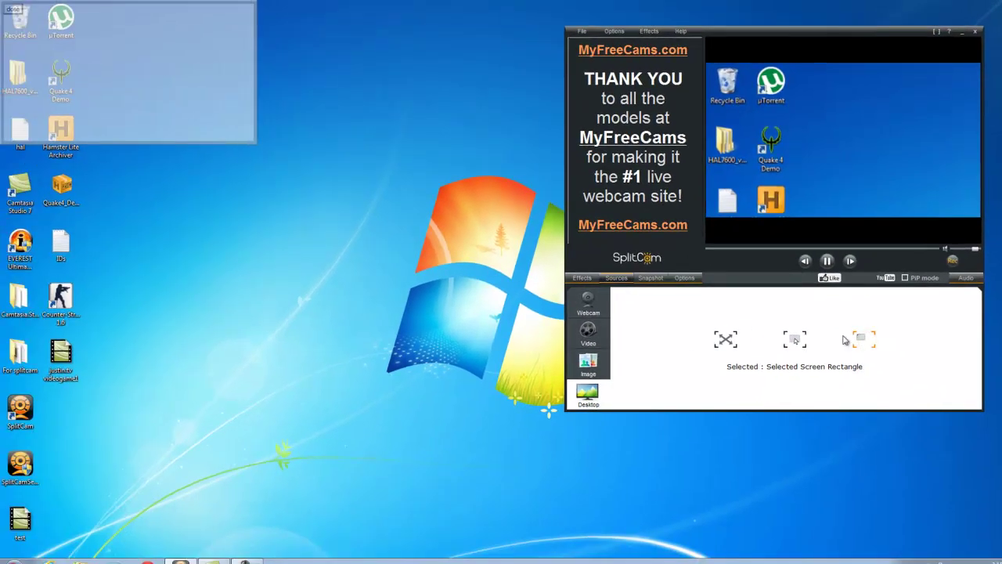
pyautogui.moveTo(254, 142); pyautogui.dragTo(440, 312)
pyautogui.moveTo(330, 223); pyautogui.dragTo(439, 266)
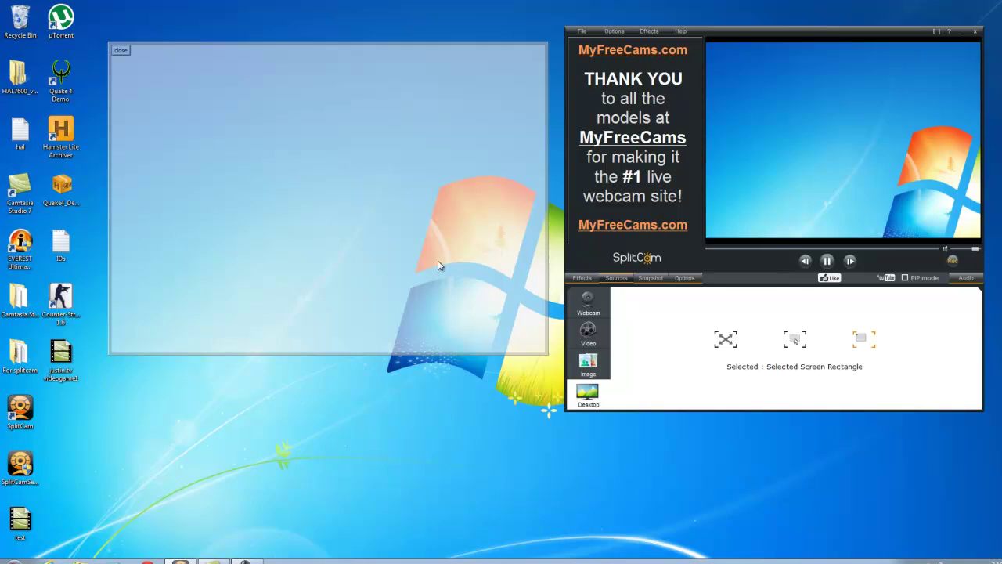
pyautogui.moveTo(439, 266); pyautogui.dragTo(459, 279)
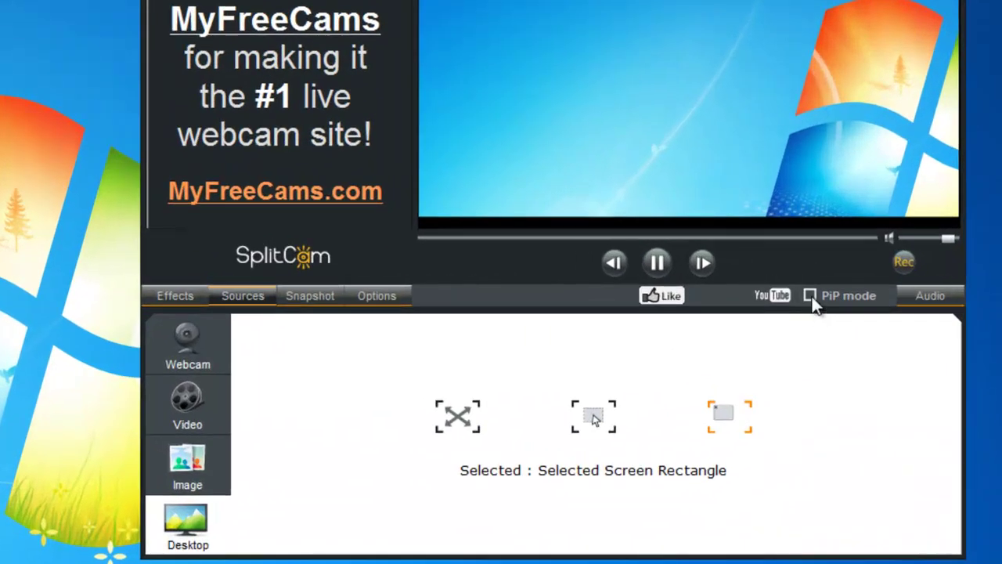
# Turn on PiP mode and drag the inset box toward the preview's upper edge.
pyautogui.click(810, 295)
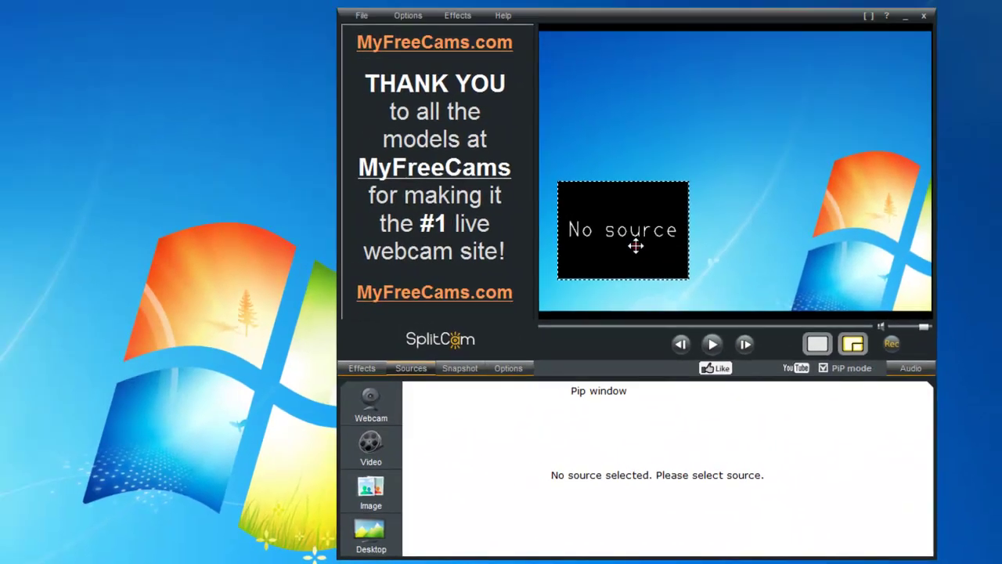
pyautogui.moveTo(607, 209); pyautogui.dragTo(855, 49)
pyautogui.moveTo(852, 115); pyautogui.dragTo(869, 102)
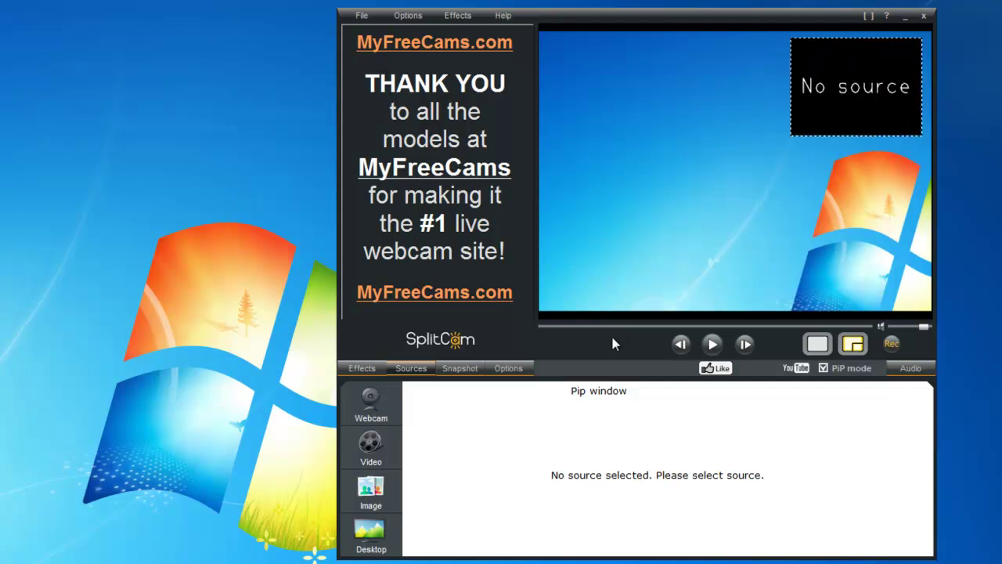
# Feed the inset from the USB Video Device webcam, placed at the top-left and enlarged.
pyautogui.click(415, 369)
pyautogui.click(370, 401)
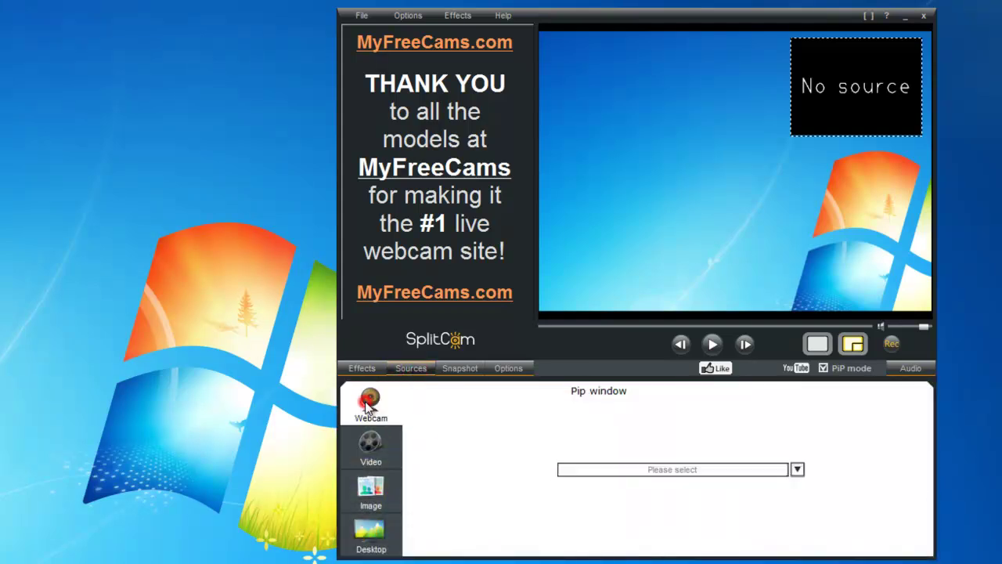
pyautogui.click(797, 469)
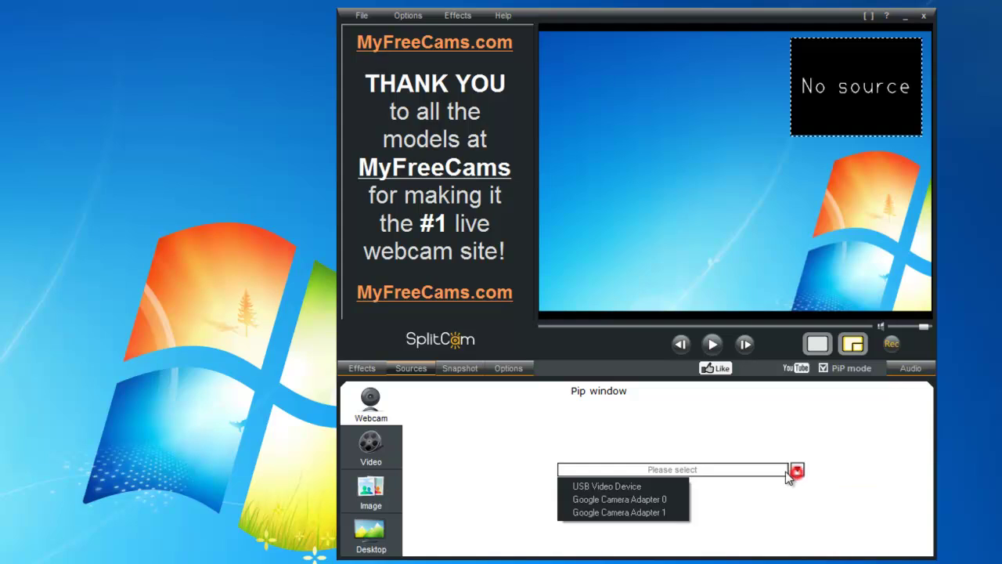
pyautogui.click(644, 487)
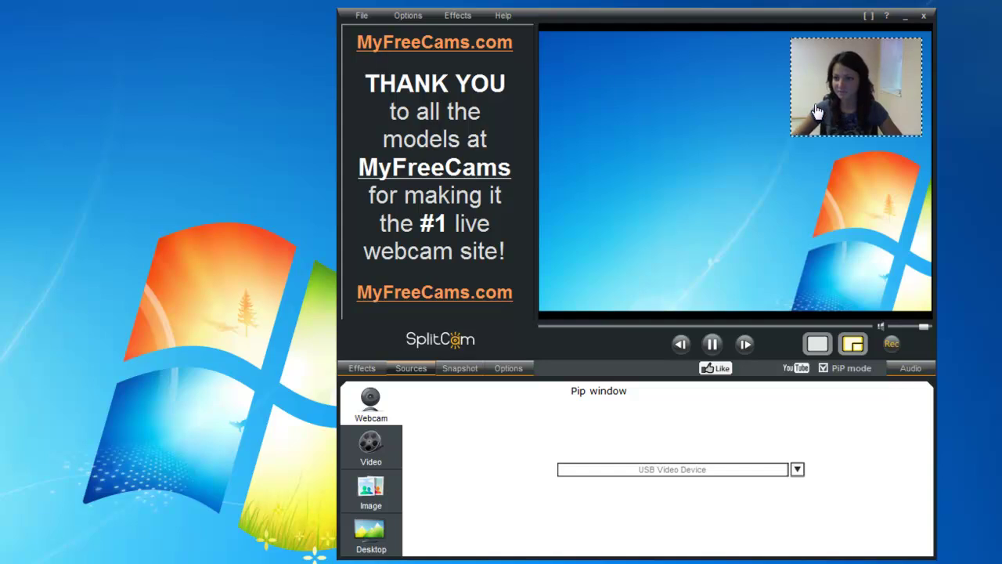
pyautogui.moveTo(817, 112)
pyautogui.mouseDown()
pyautogui.moveTo(761, 123)
pyautogui.moveTo(618, 114)
pyautogui.moveTo(591, 101)
pyautogui.moveTo(829, 100)
pyautogui.mouseUp()
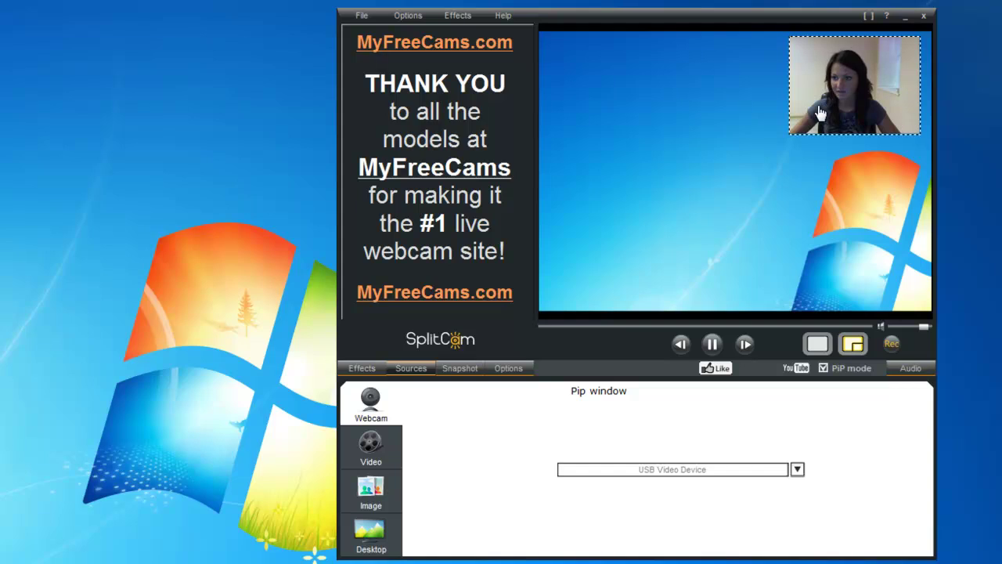
pyautogui.moveTo(790, 134); pyautogui.dragTo(750, 162)
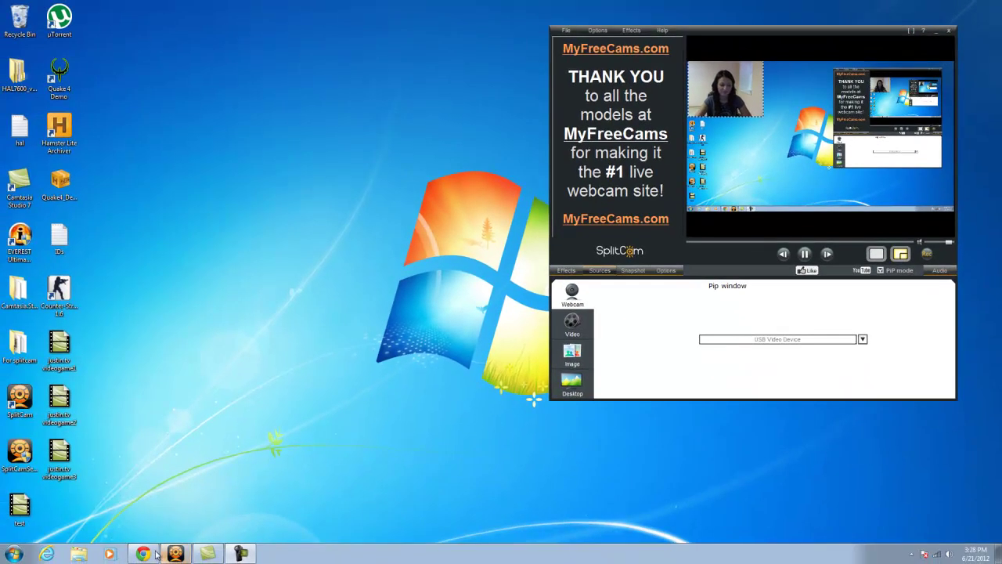
# Load justin.tv in Chrome and open the Go Live! broadcast page.
pyautogui.click(143, 553)
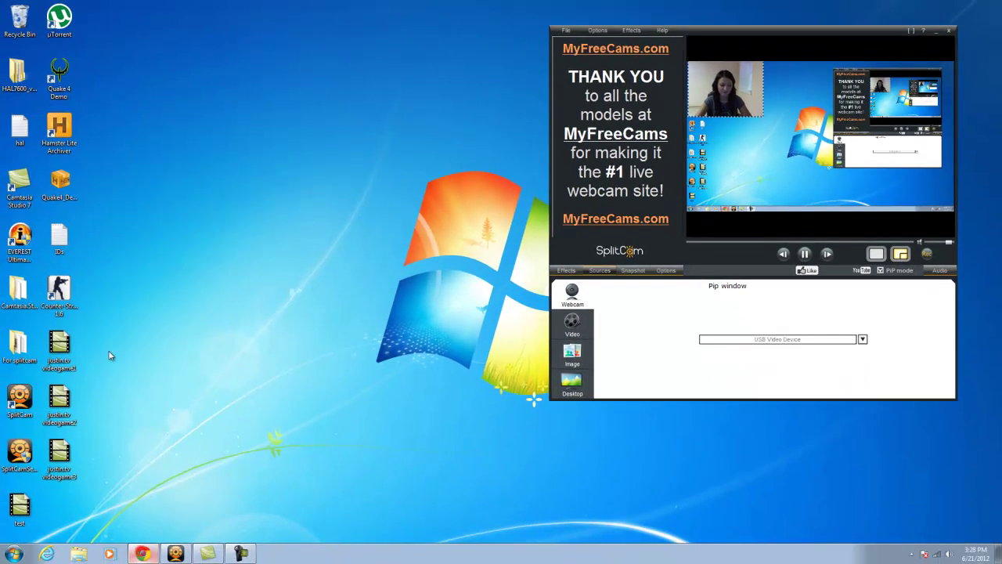
pyautogui.click(191, 16)
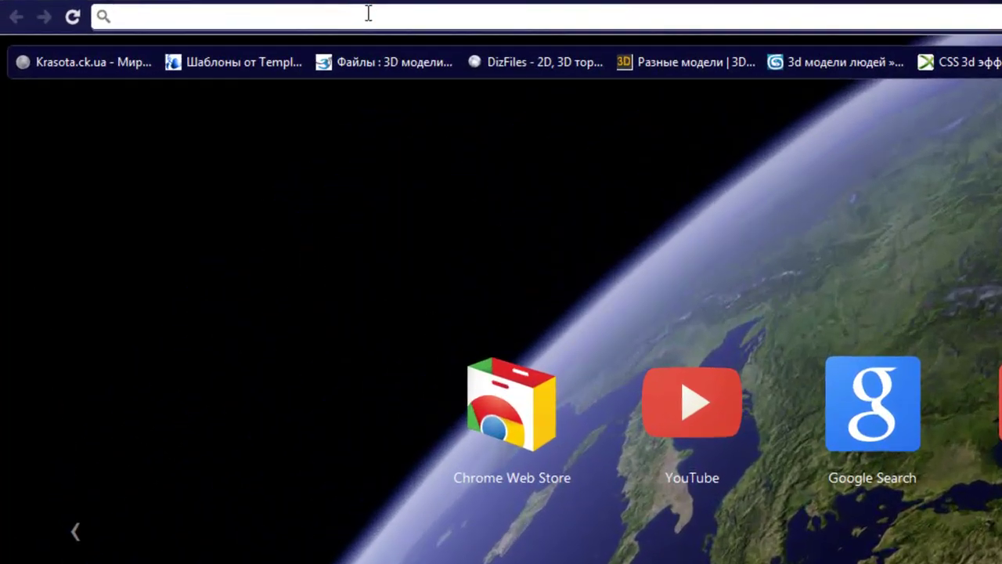
pyautogui.write('ju')
pyautogui.press('Return')
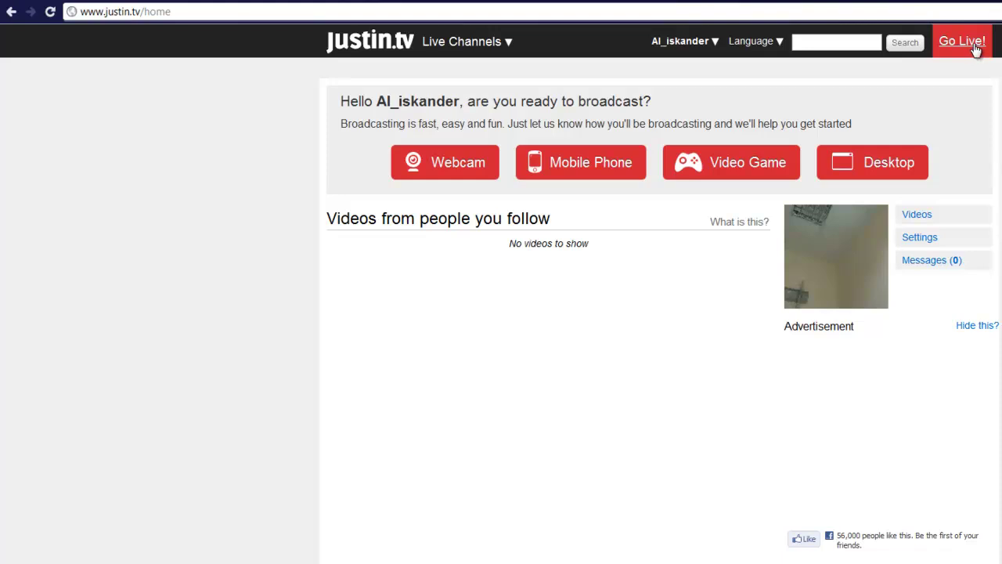
pyautogui.click(976, 48)
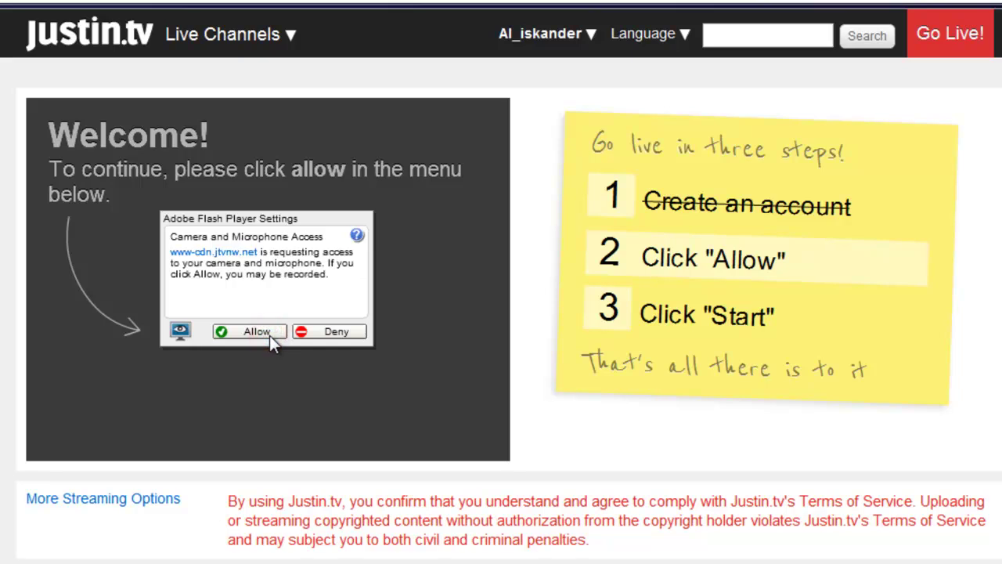
# Allow camera and microphone access and set the broadcast camera to SplitCam Video Capture.
pyautogui.click(251, 331)
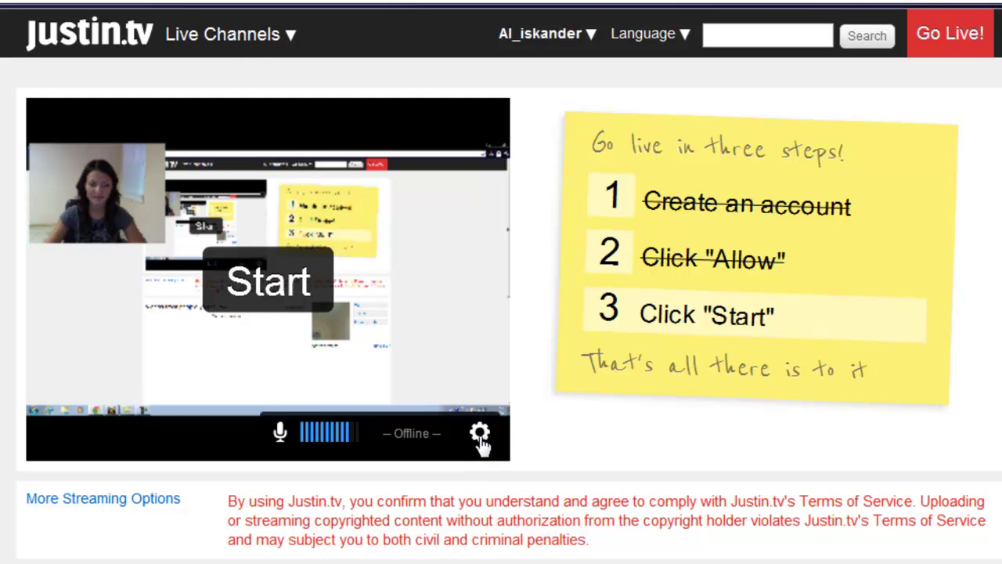
pyautogui.click(479, 435)
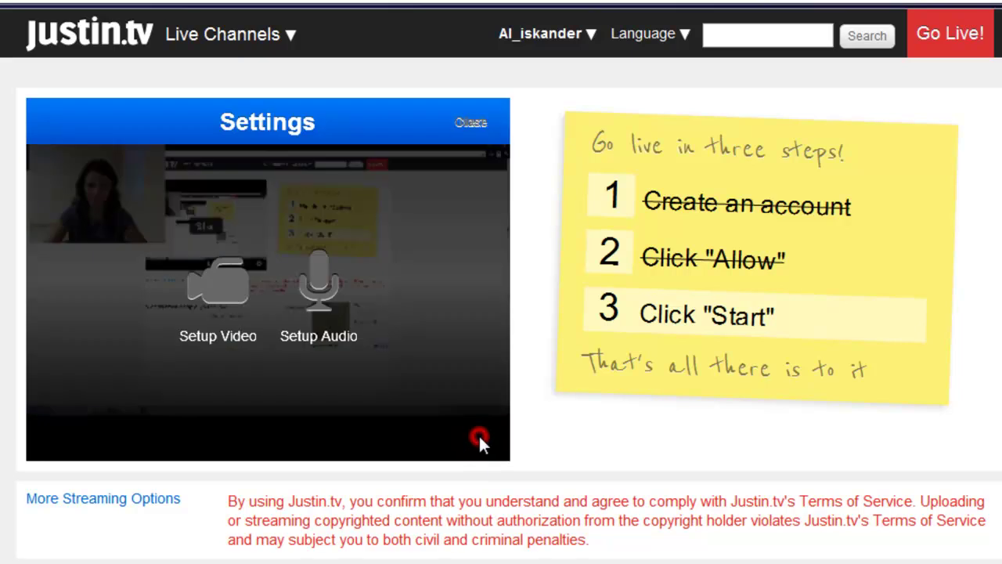
pyautogui.click(225, 288)
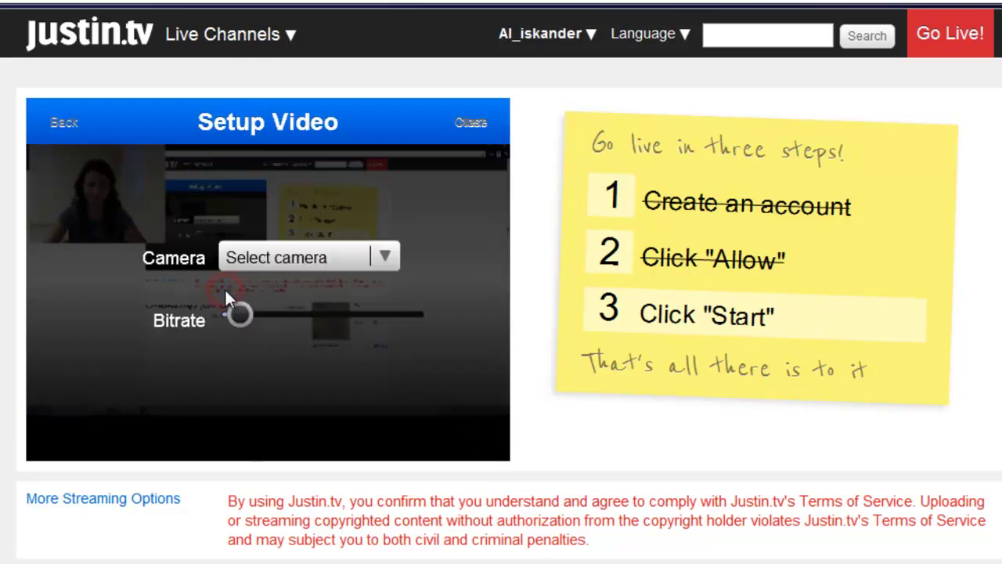
pyautogui.click(384, 258)
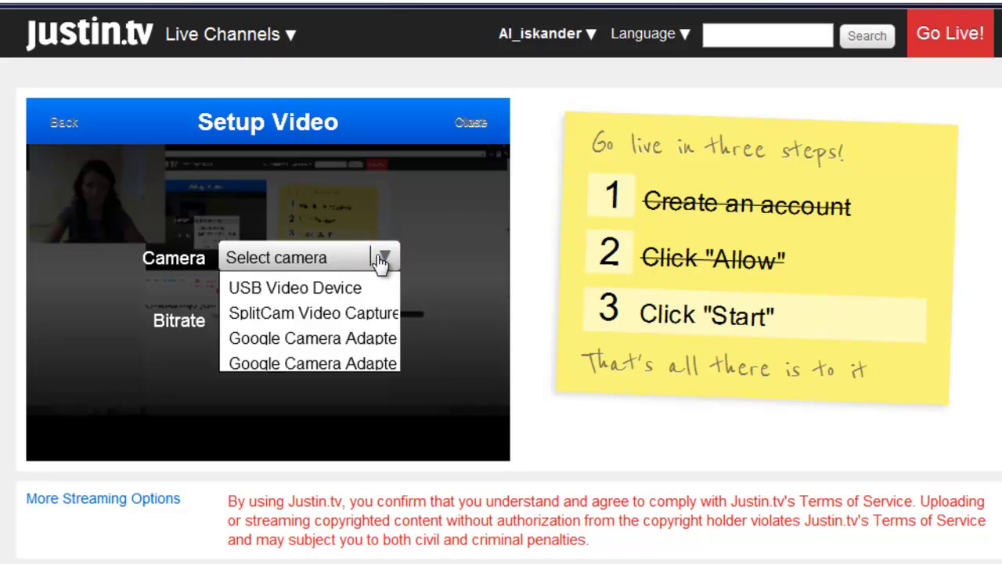
pyautogui.click(350, 314)
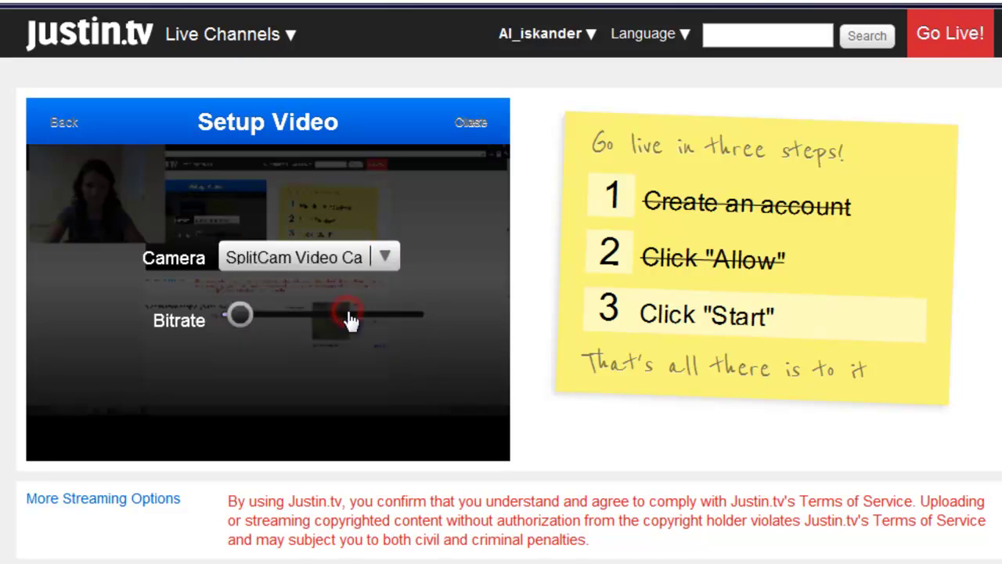
pyautogui.click(473, 125)
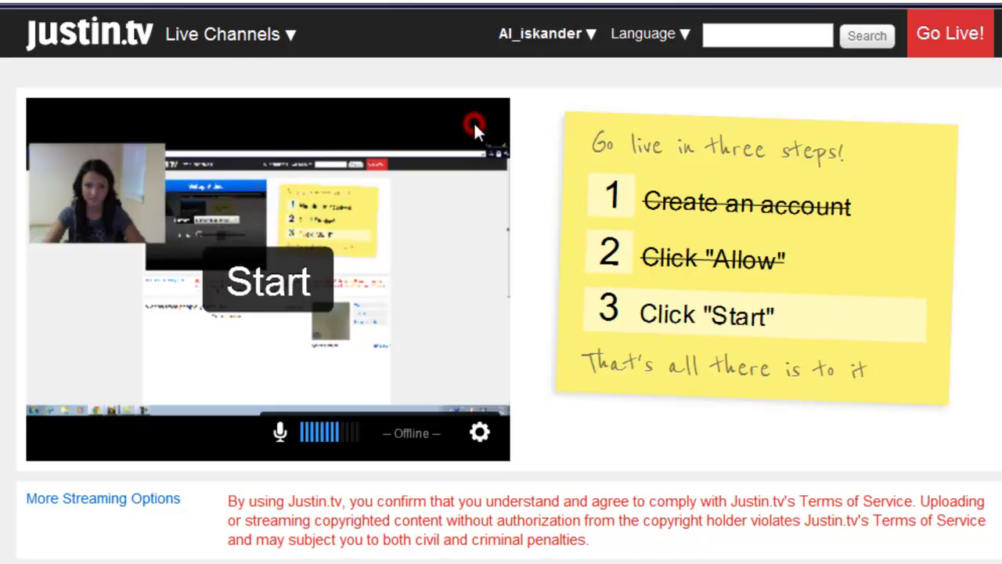
# Set the broadcast's audio setup to use the SplitCam microphone.
pyautogui.click(479, 433)
pyautogui.click(325, 306)
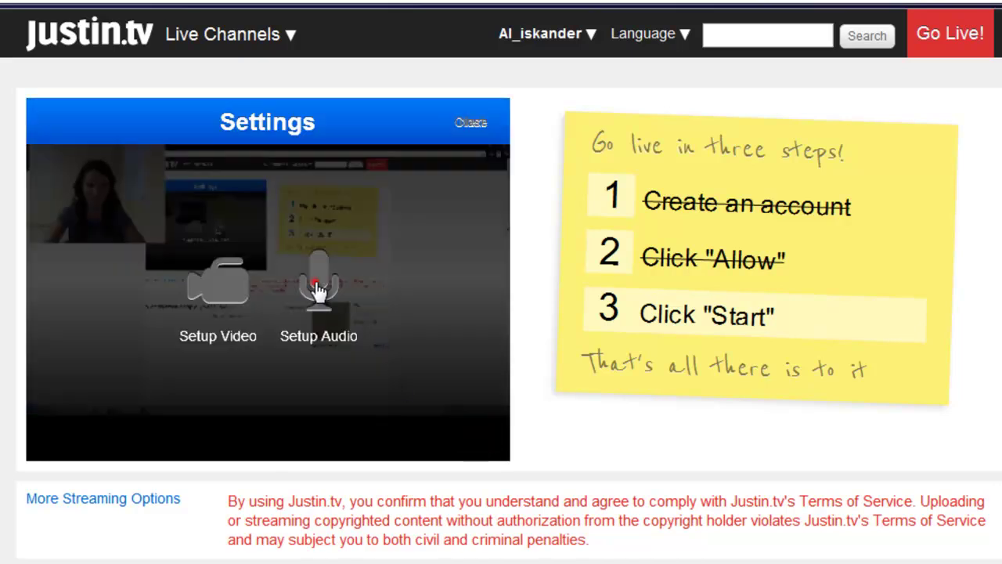
pyautogui.click(382, 258)
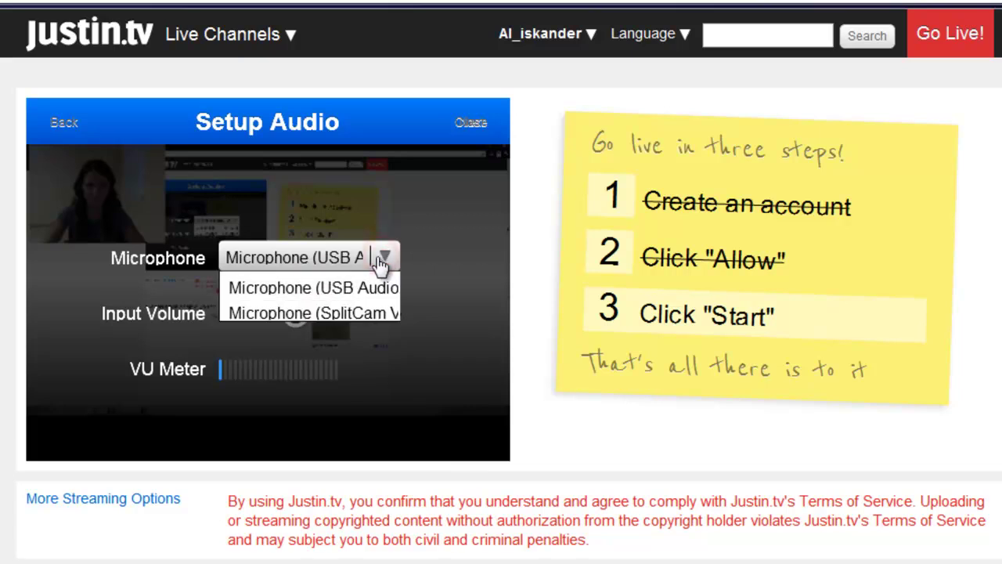
pyautogui.click(340, 311)
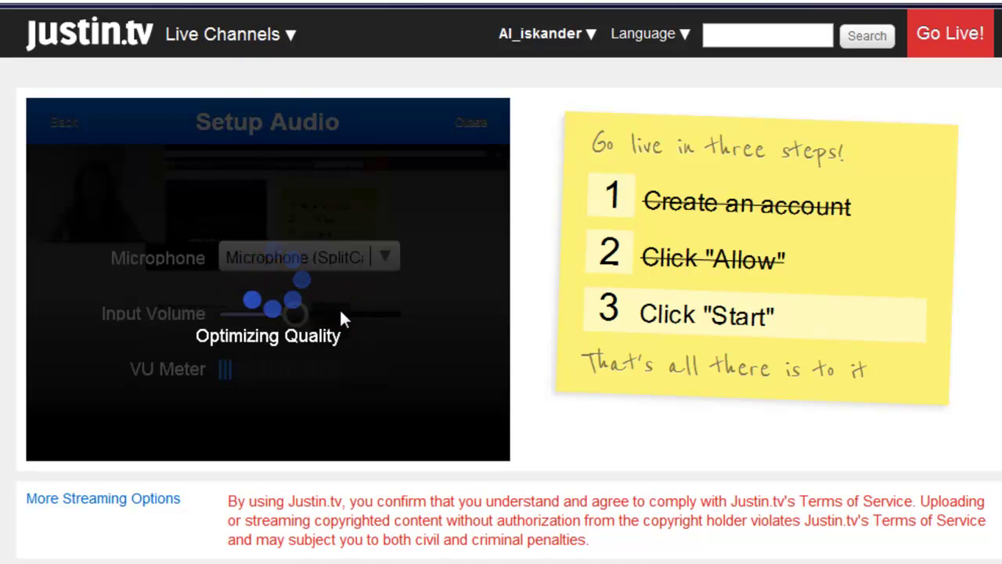
pyautogui.click(480, 124)
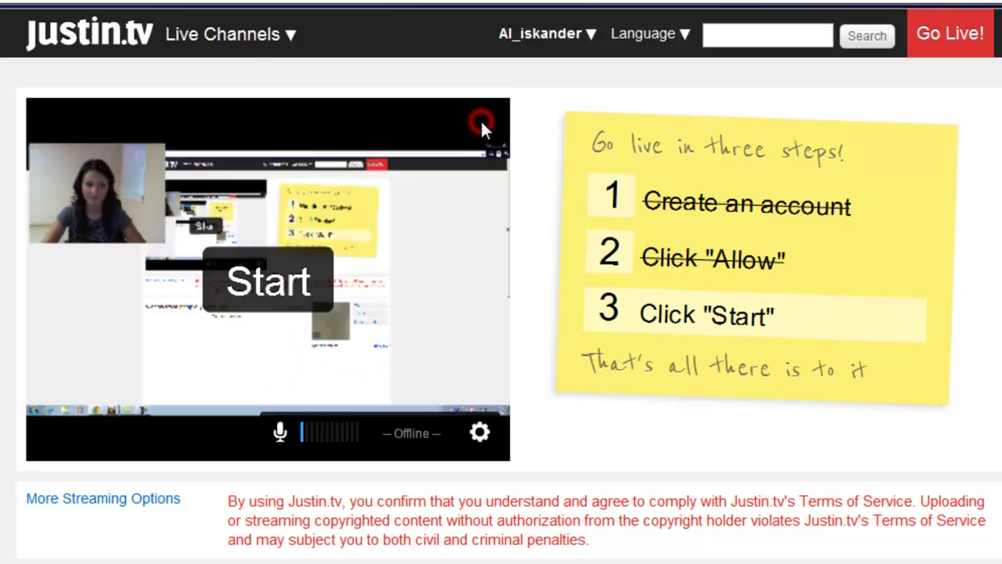
# Start the broadcast and save it with the default title 'Broadcasting LIVE on Justin.tv'.
pyautogui.click(260, 282)
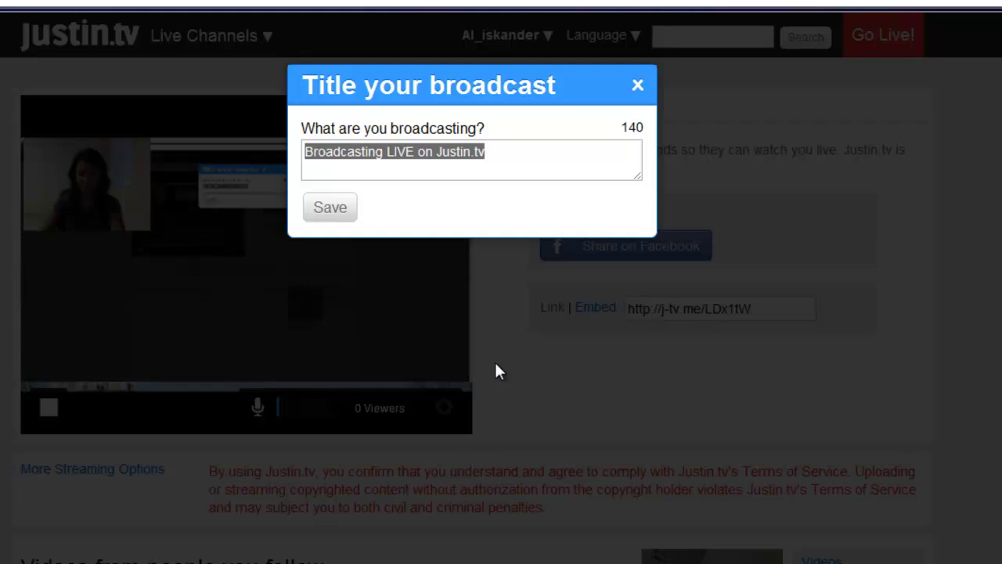
pyautogui.click(332, 215)
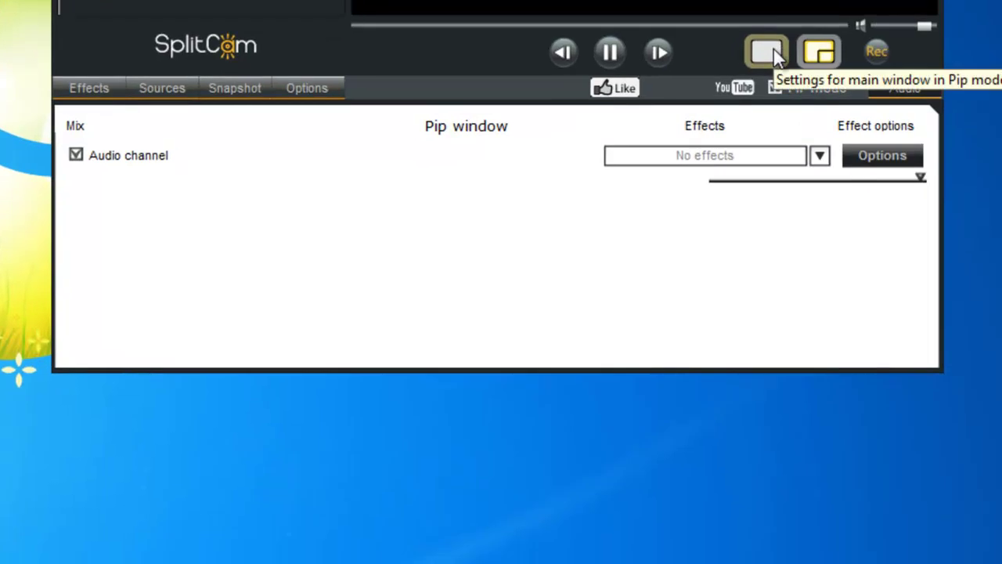
# Enable Audio input device with Microphone (USB Audio Device), plus Audio channel, in SplitCam's audio mix.
pyautogui.click(767, 53)
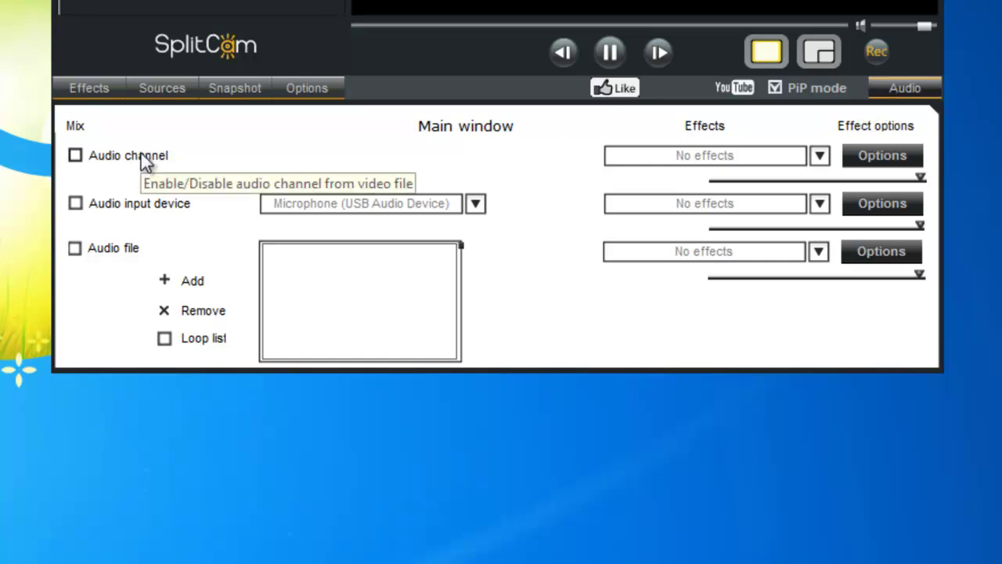
pyautogui.click(75, 204)
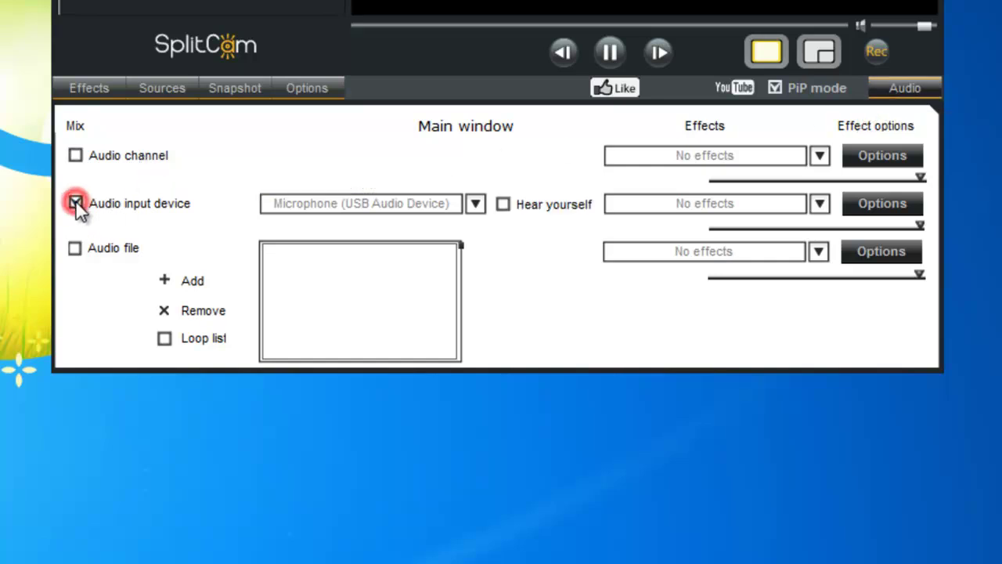
pyautogui.click(474, 205)
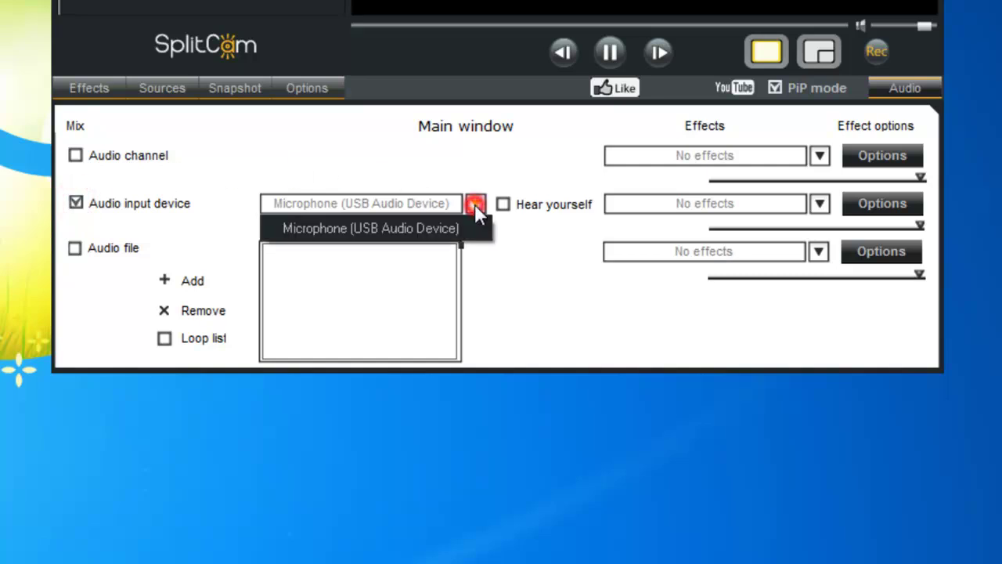
pyautogui.click(442, 229)
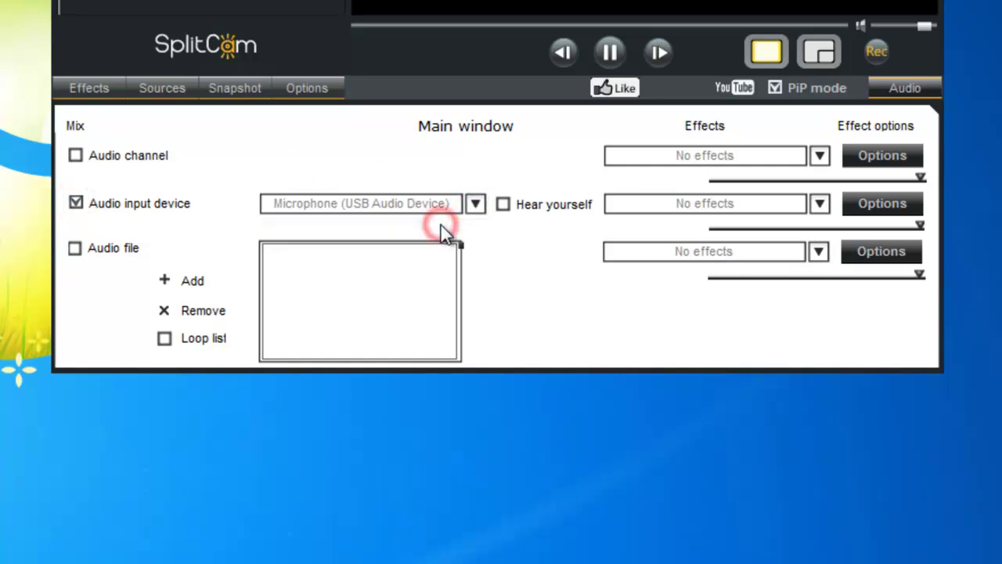
pyautogui.click(75, 156)
# Set the desktop source to Selected Screen Rectangle and fit the frame over the Counter-Strike window.
pyautogui.click(160, 93)
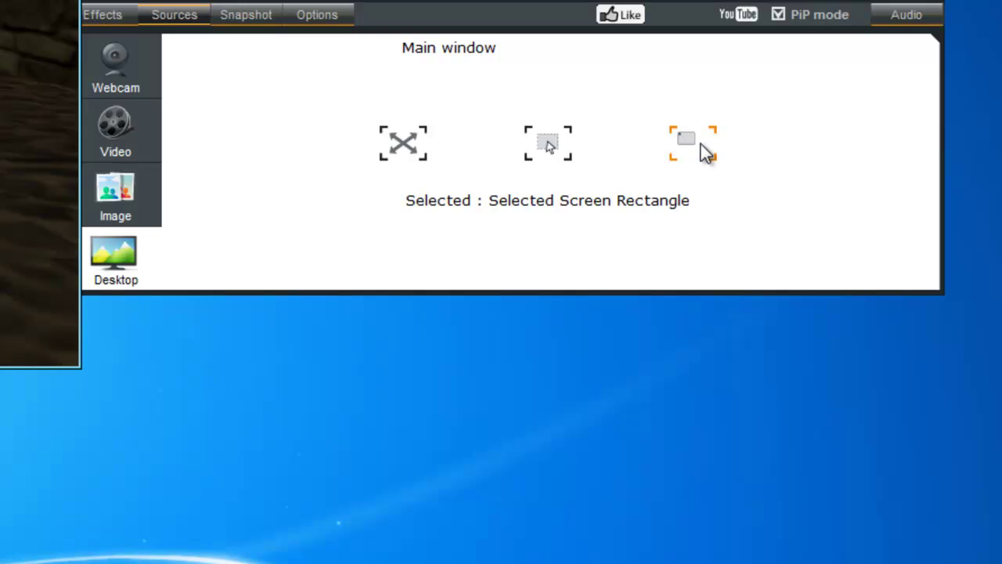
pyautogui.click(704, 149)
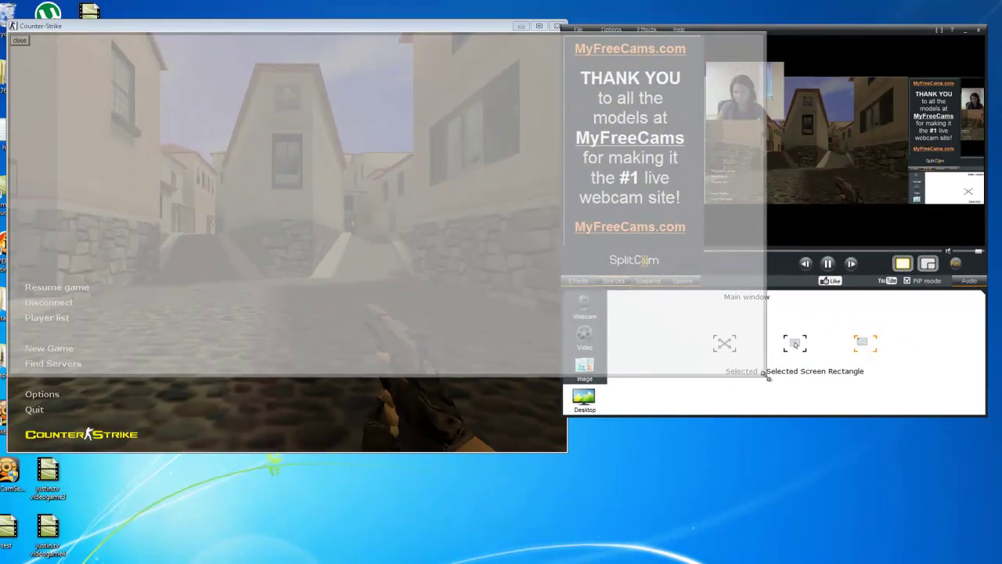
pyautogui.moveTo(767, 377); pyautogui.dragTo(570, 453)
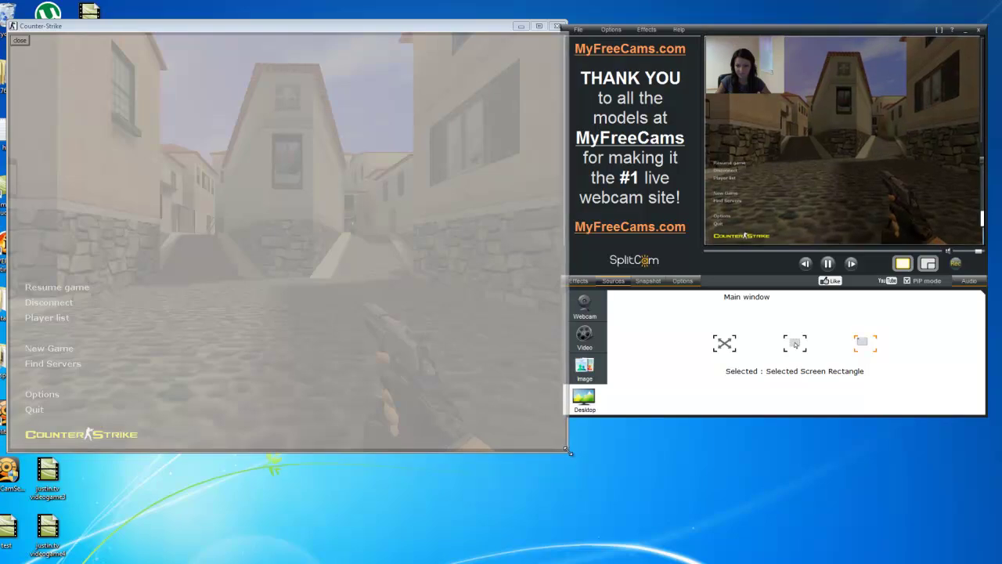
pyautogui.moveTo(569, 452); pyautogui.dragTo(569, 455)
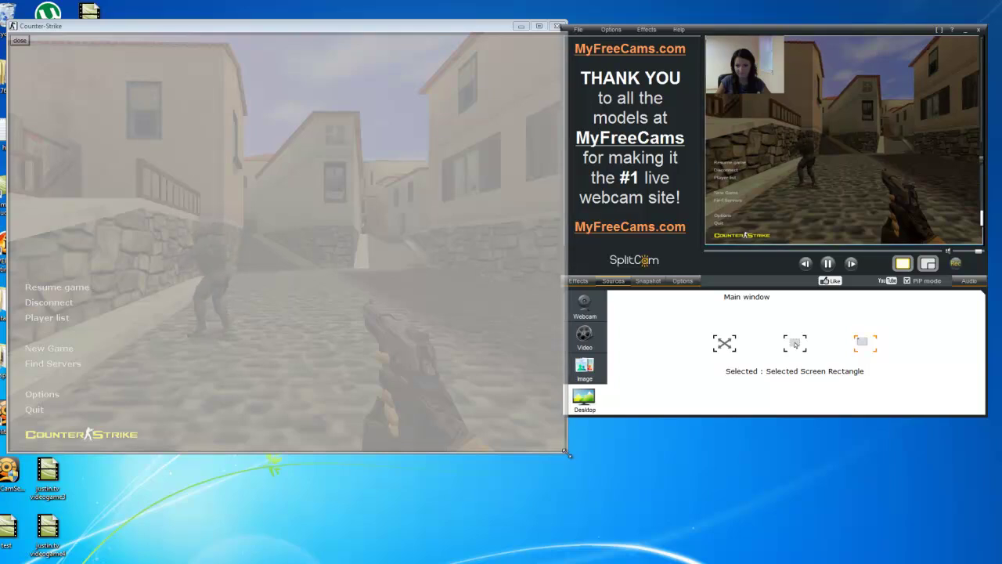
# Close the capture-area overlay so the Counter-Strike window is unobstructed.
pyautogui.click(28, 45)
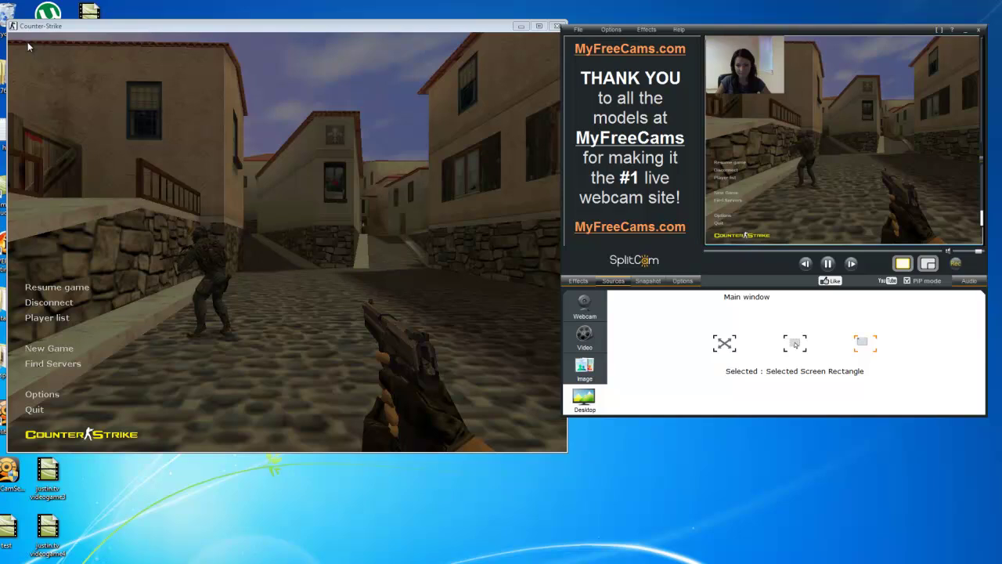